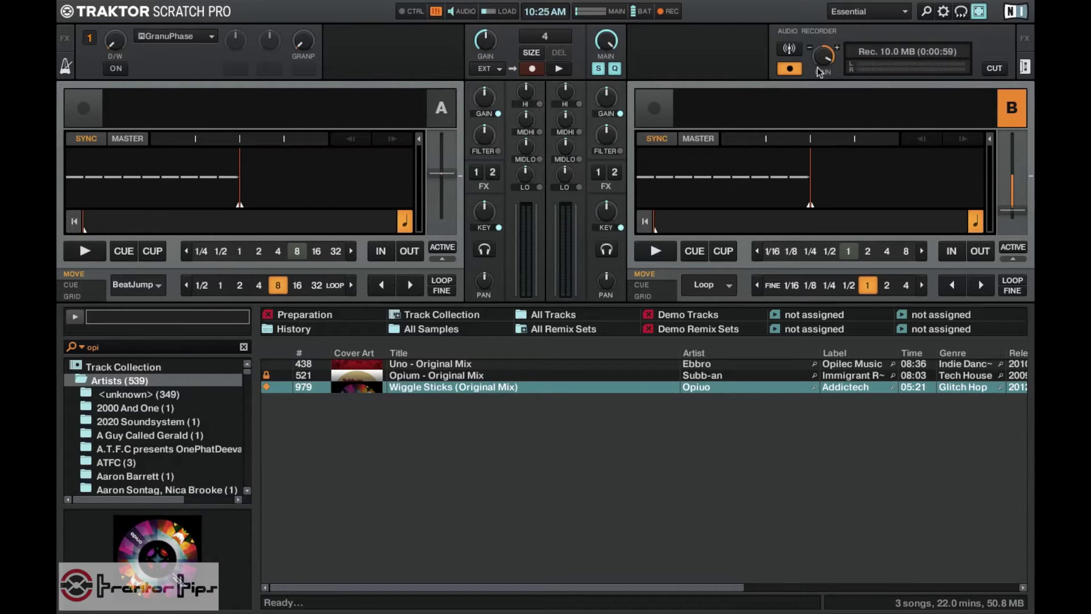
Replace the Audio Recorder panel with FX unit 2 (PolarWind, GranuPhase, DarkMatter) via the FX tab.
left_click(1026, 37)
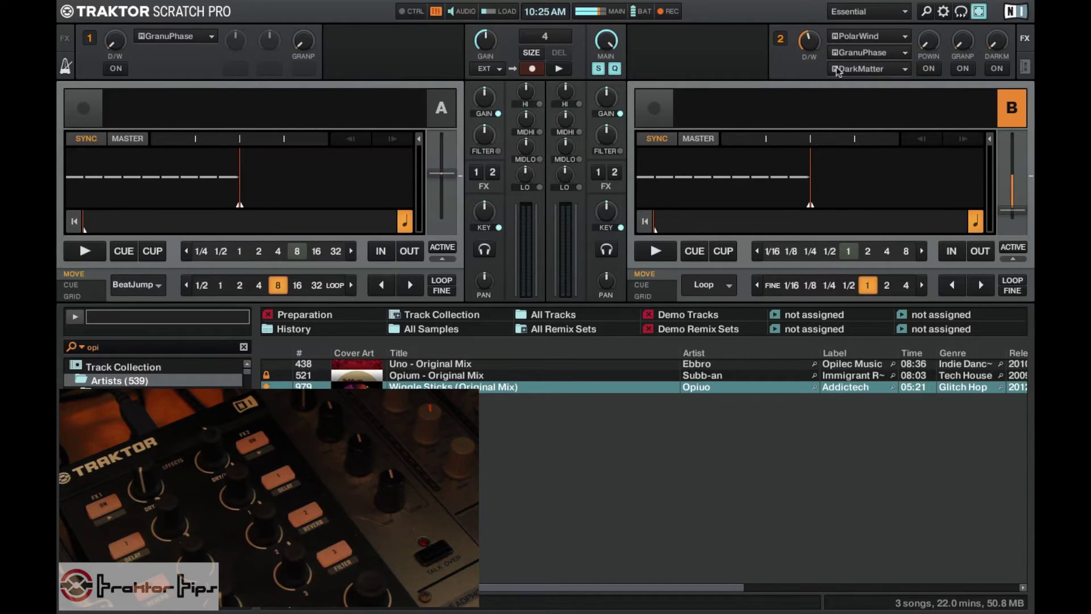
Replace PolarWind with Gater in FX unit 2's first slot.
left_click(853, 38)
left_click(870, 37)
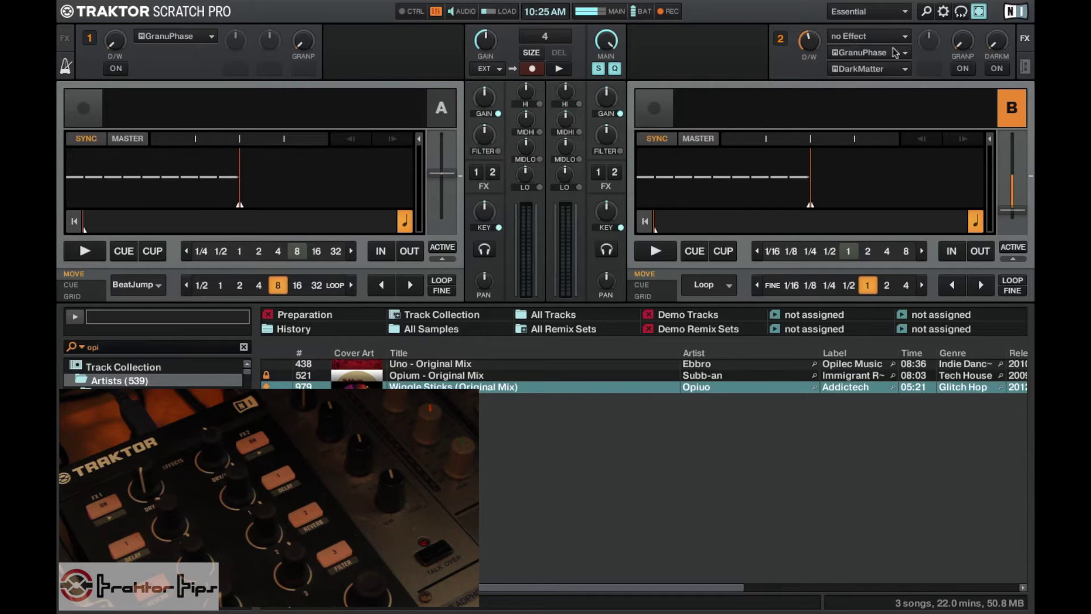
left_click(873, 36)
left_click(871, 42)
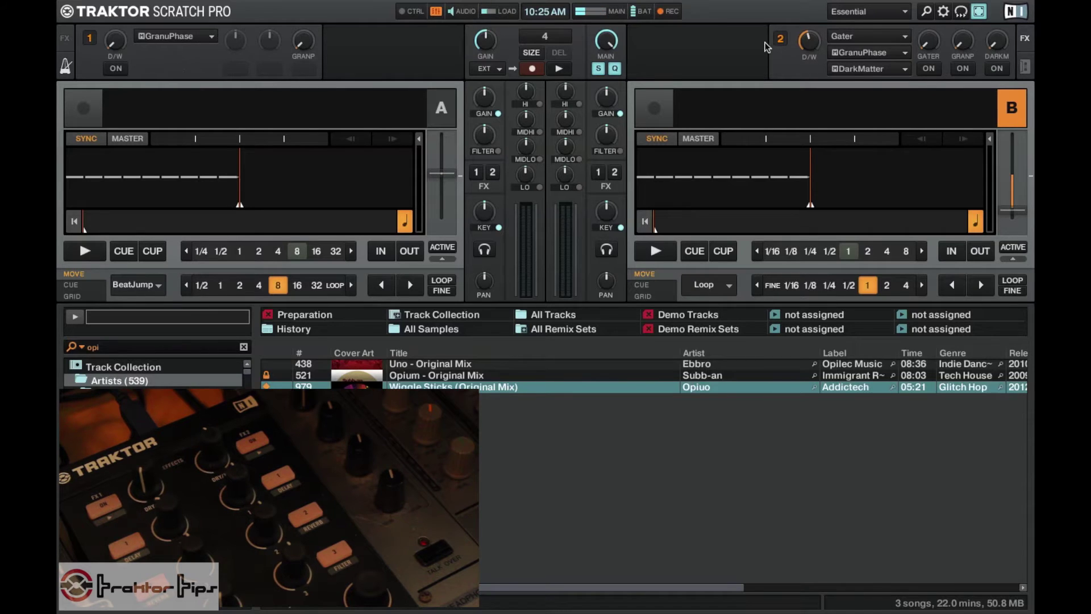
In Preferences > Effects, keep the FX2 Panel Mode set to Group.
left_click(943, 12)
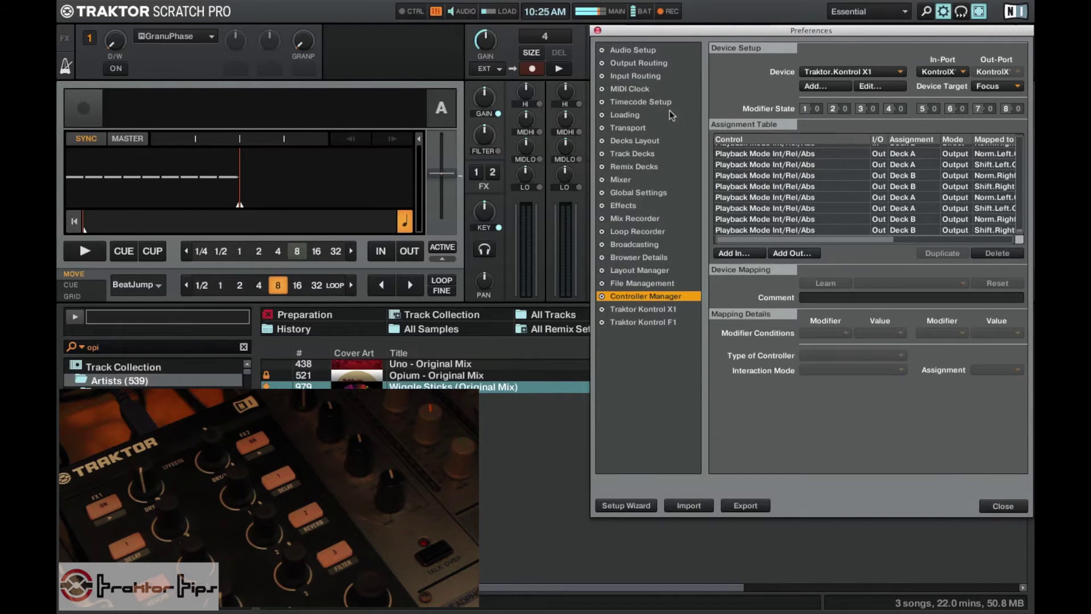
left_click(656, 194)
left_click(656, 205)
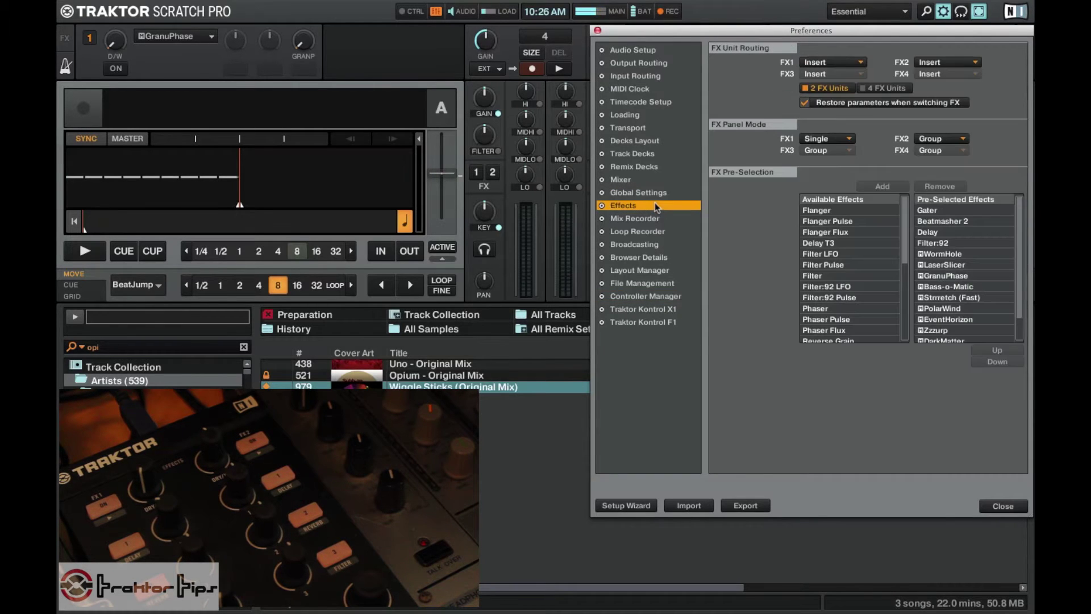
left_click(965, 145)
left_click(913, 142)
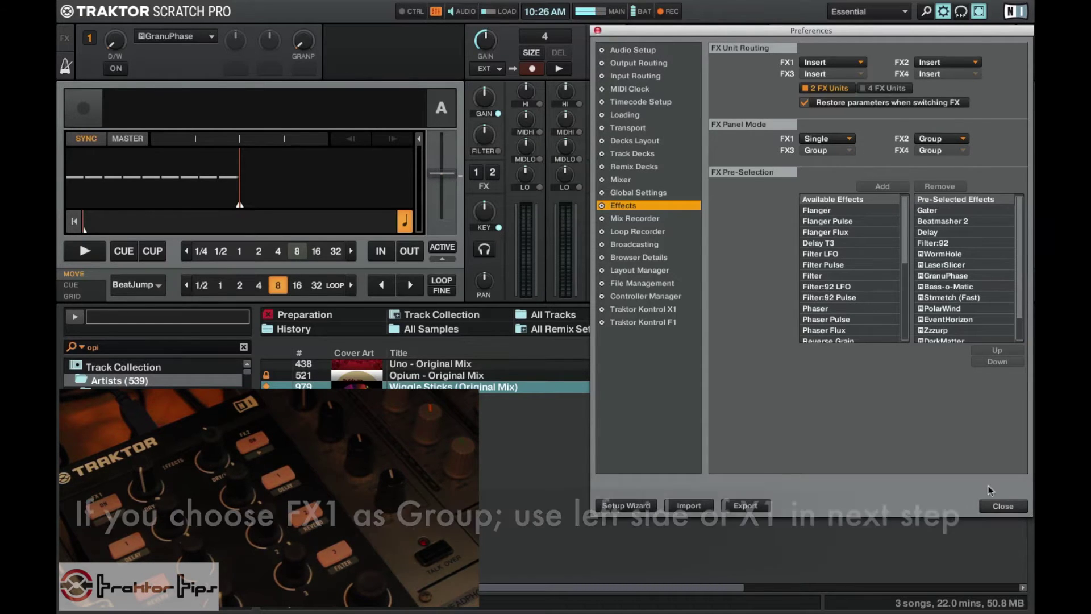
left_click(1003, 505)
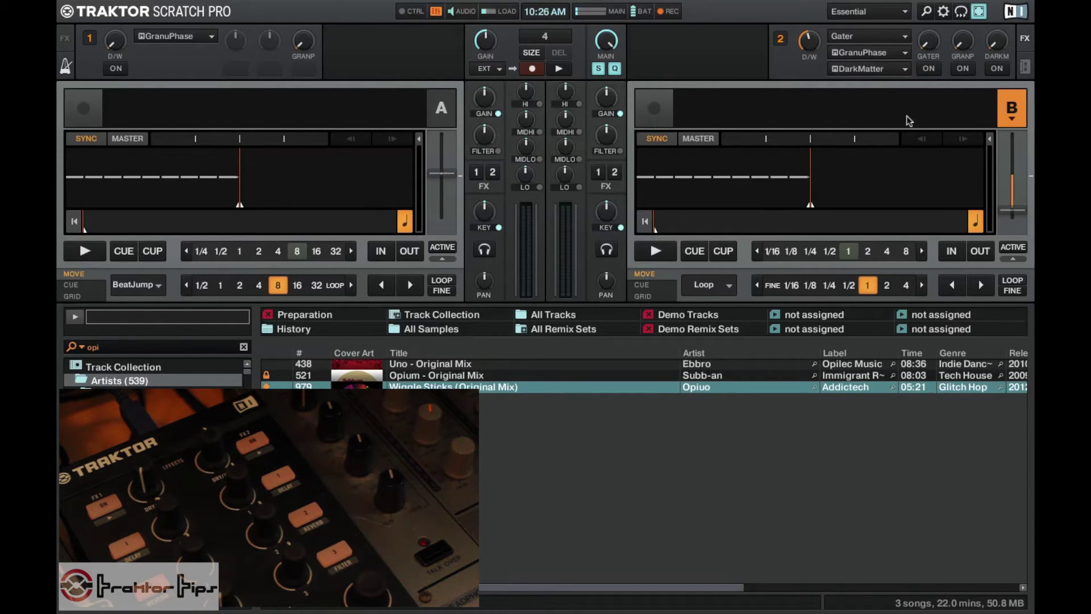
left_click(944, 13)
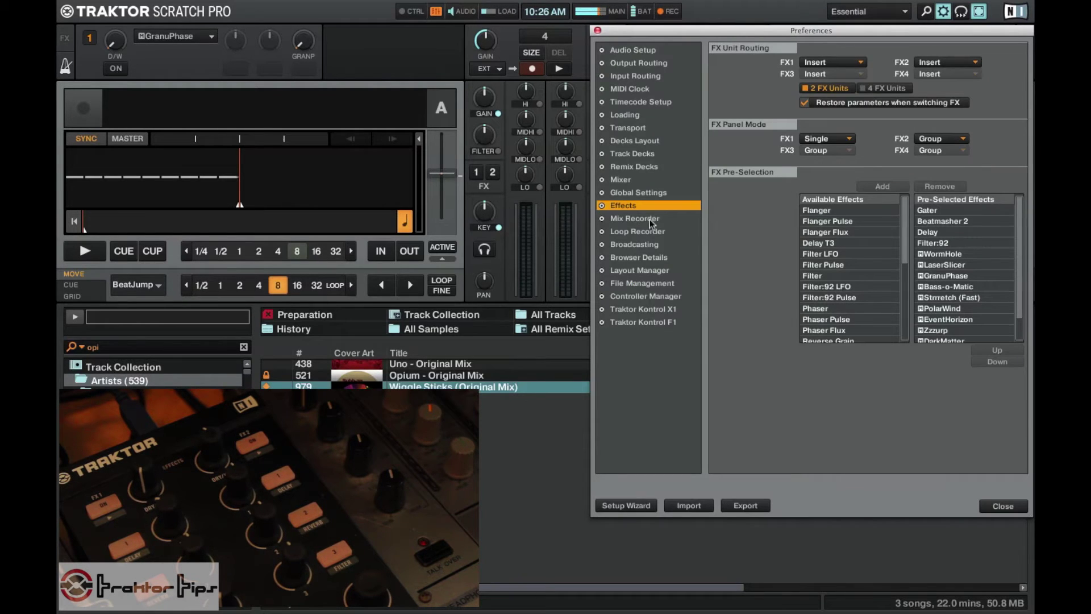
Add a Deck Common > Flux Mode On output to the Traktor.Kontrol X1 mapping, learned to the Norm.Right.ON light.
left_click(654, 298)
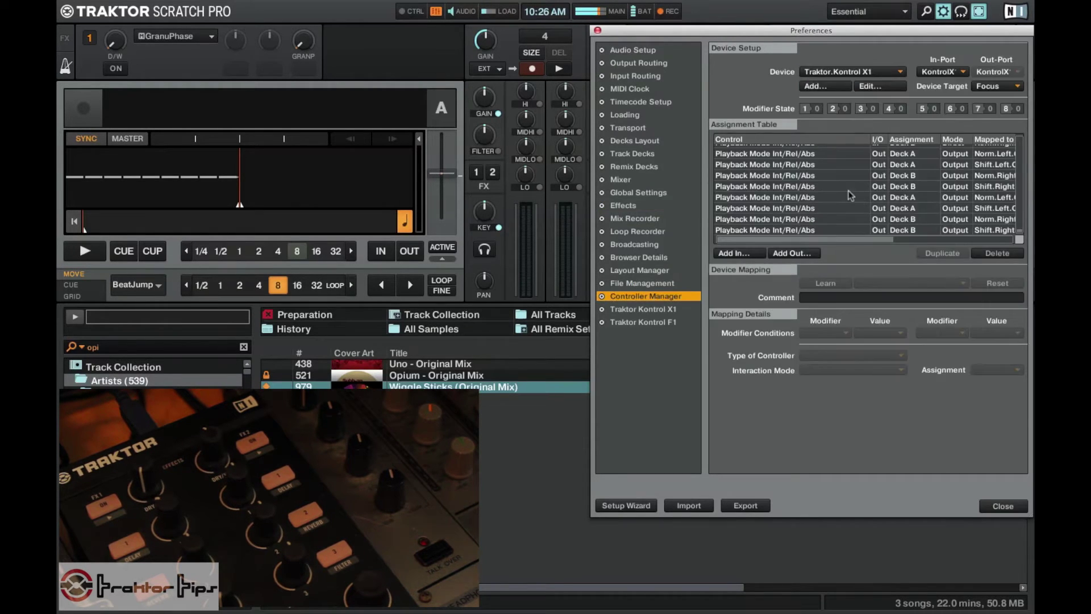
left_click(862, 73)
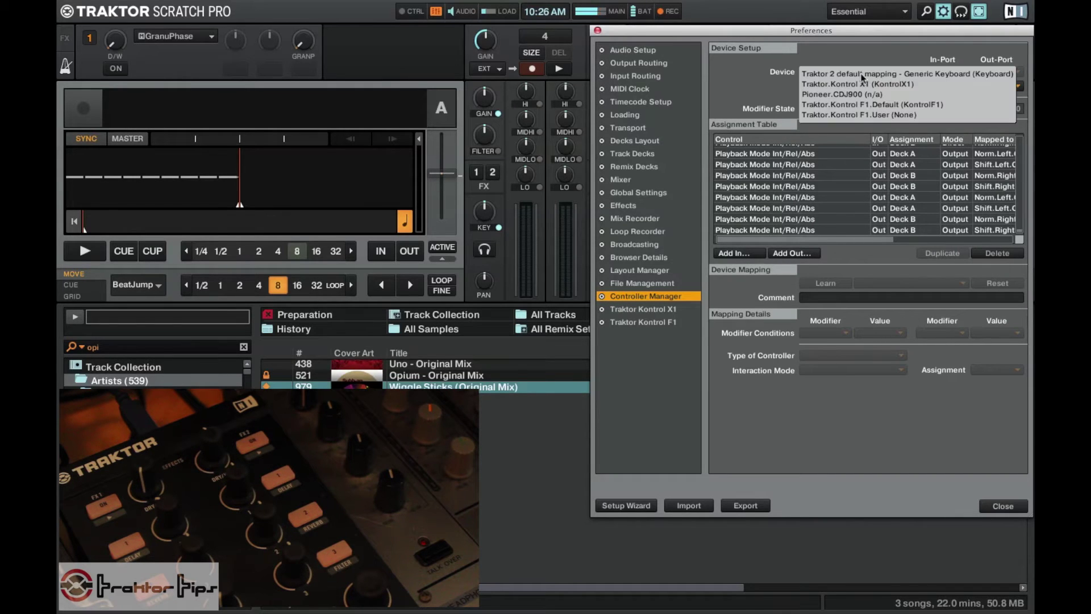
left_click(859, 84)
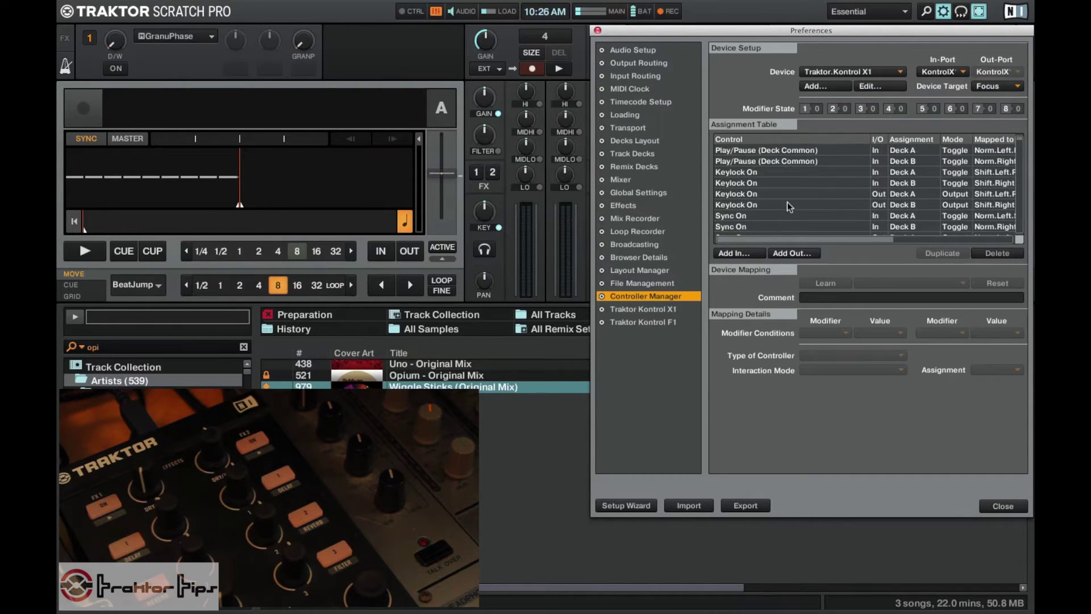
left_click(810, 255)
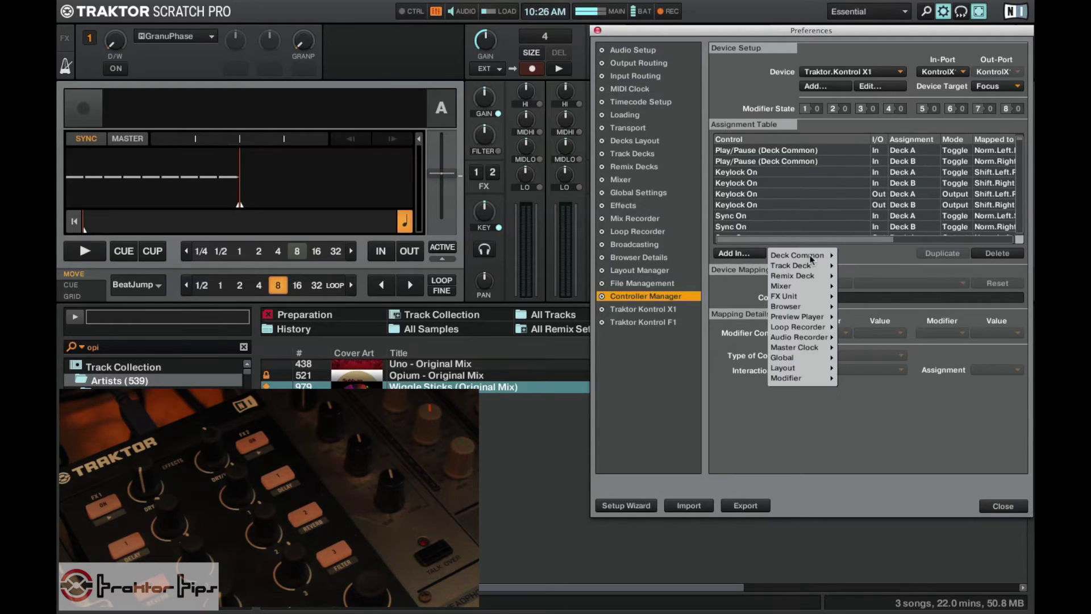
mouse_move(812, 259)
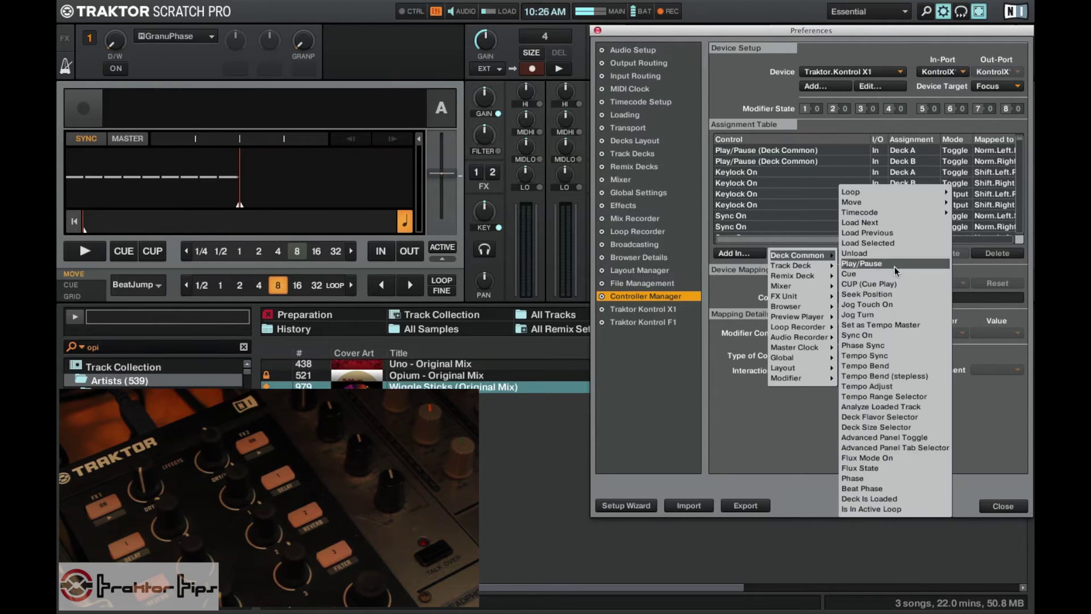
left_click(913, 460)
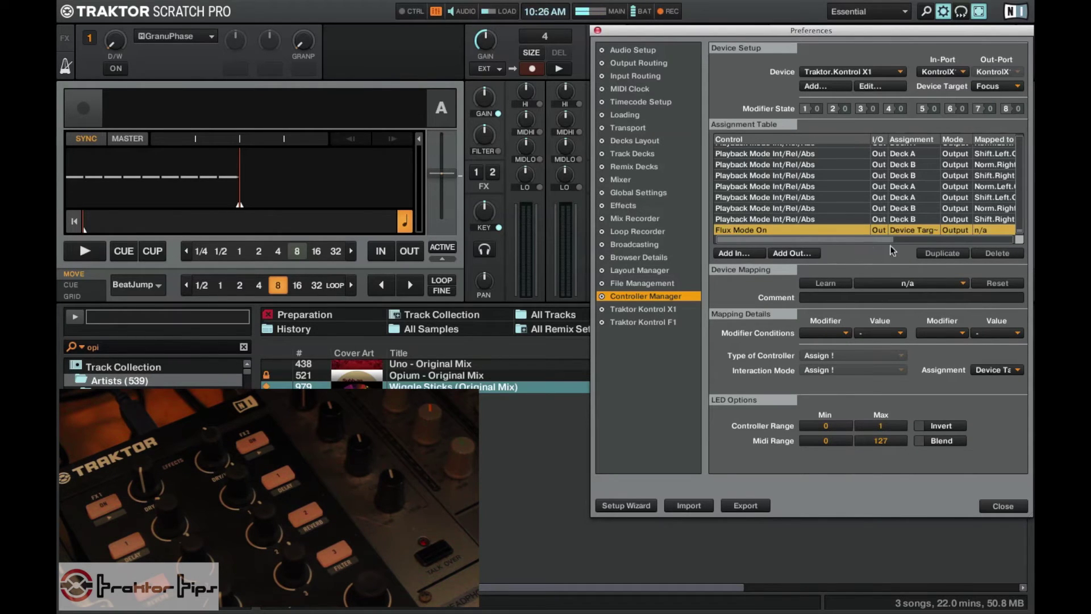
left_click(819, 283)
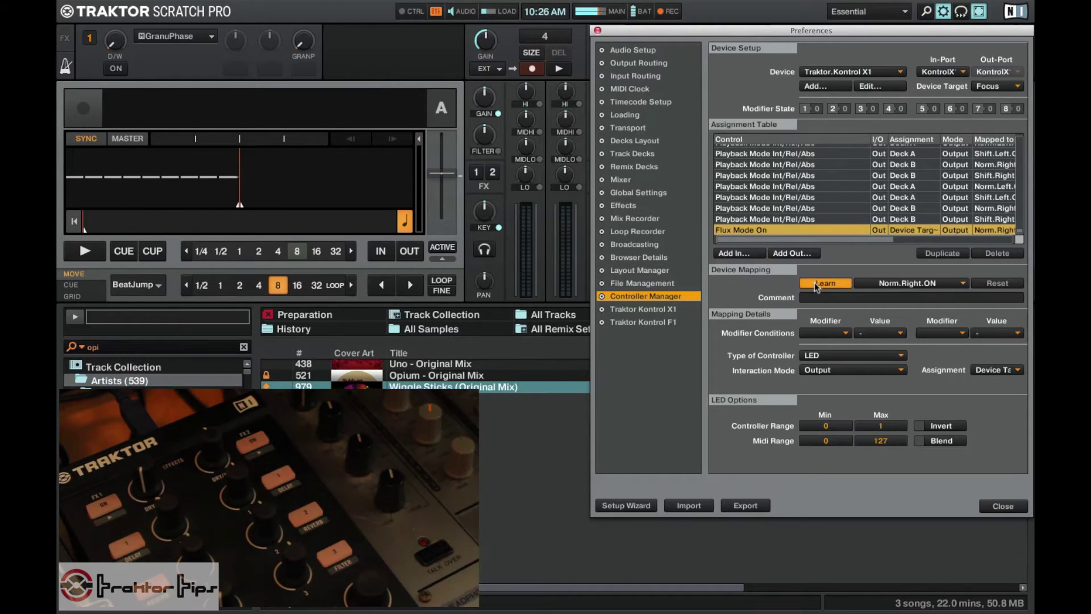
left_click(819, 284)
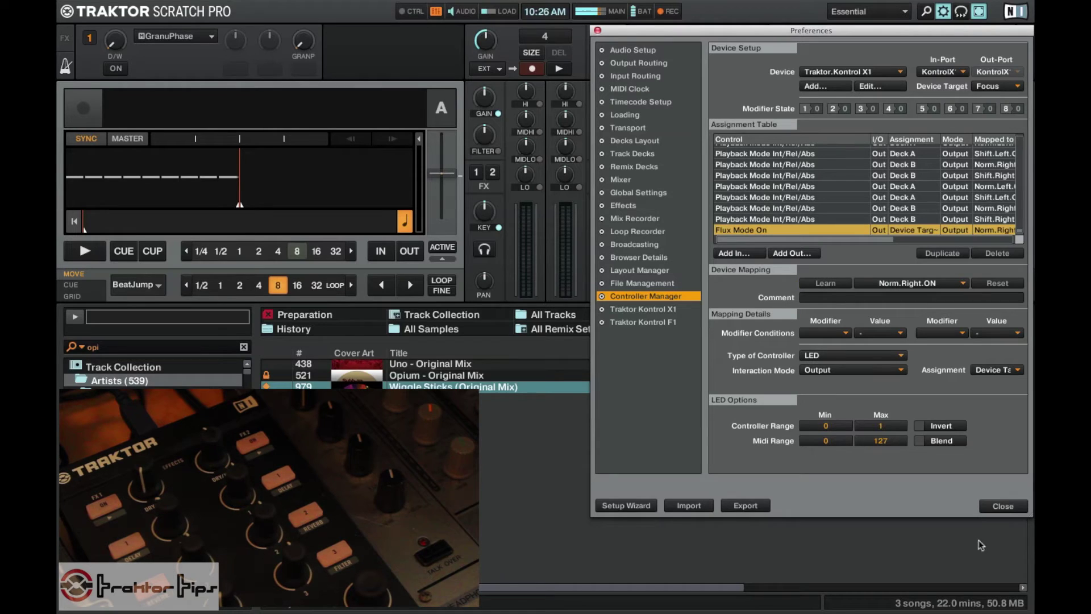
left_click(1004, 505)
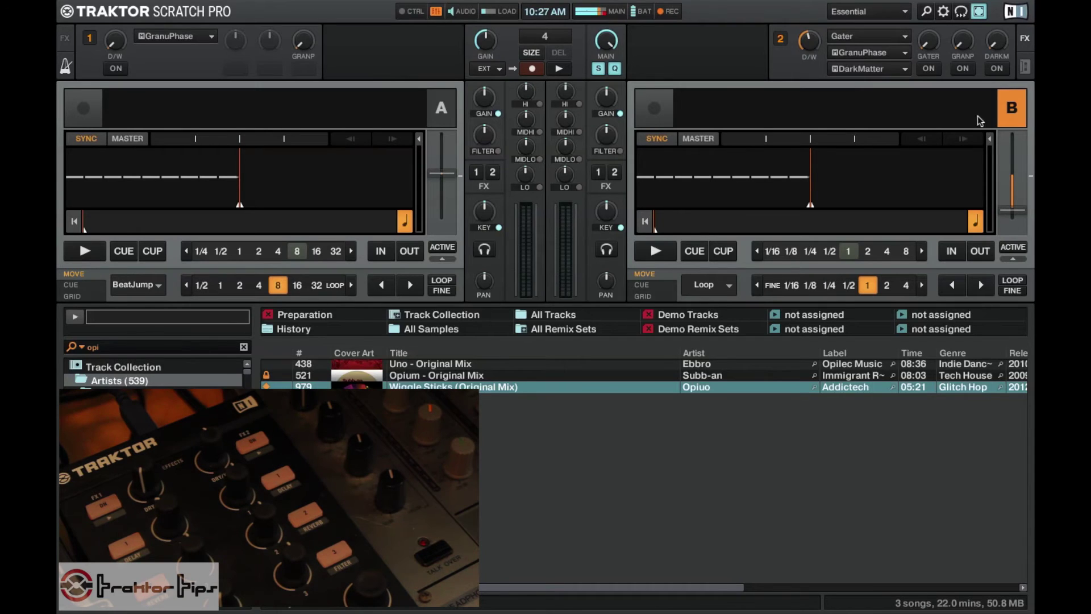
Switch deck B to Flux Mode, then move focus back and forth between decks A and B.
left_click(1011, 117)
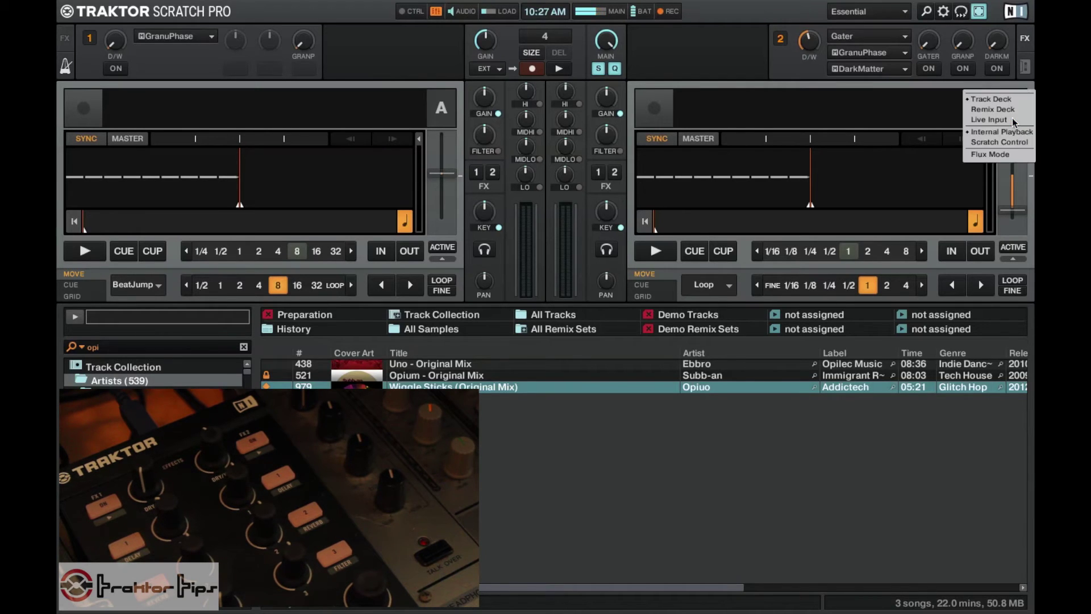
left_click(998, 155)
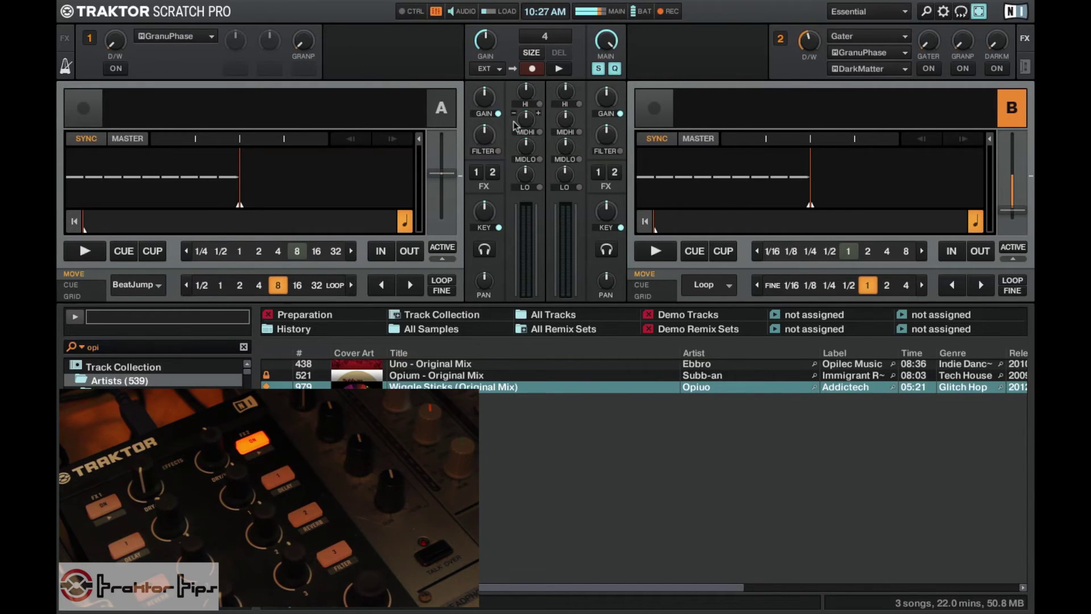
left_click(353, 120)
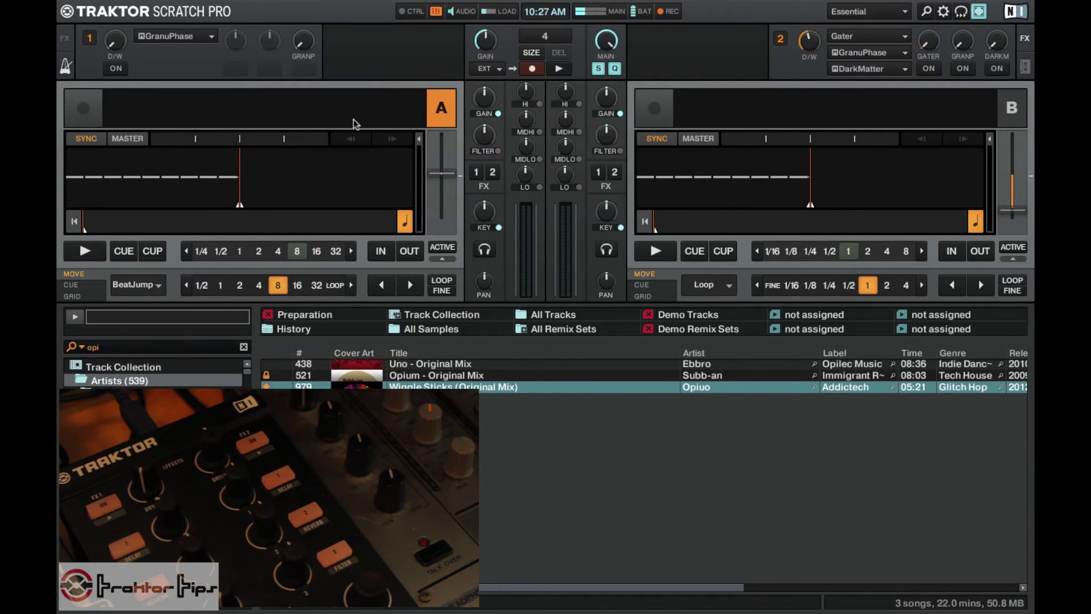
left_click(767, 110)
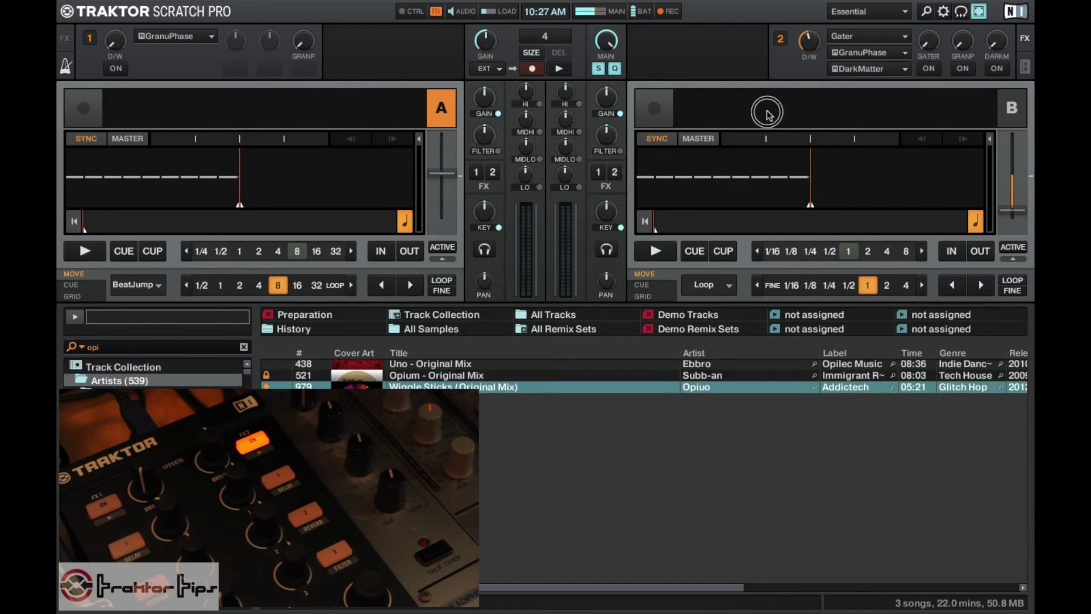
left_click(361, 110)
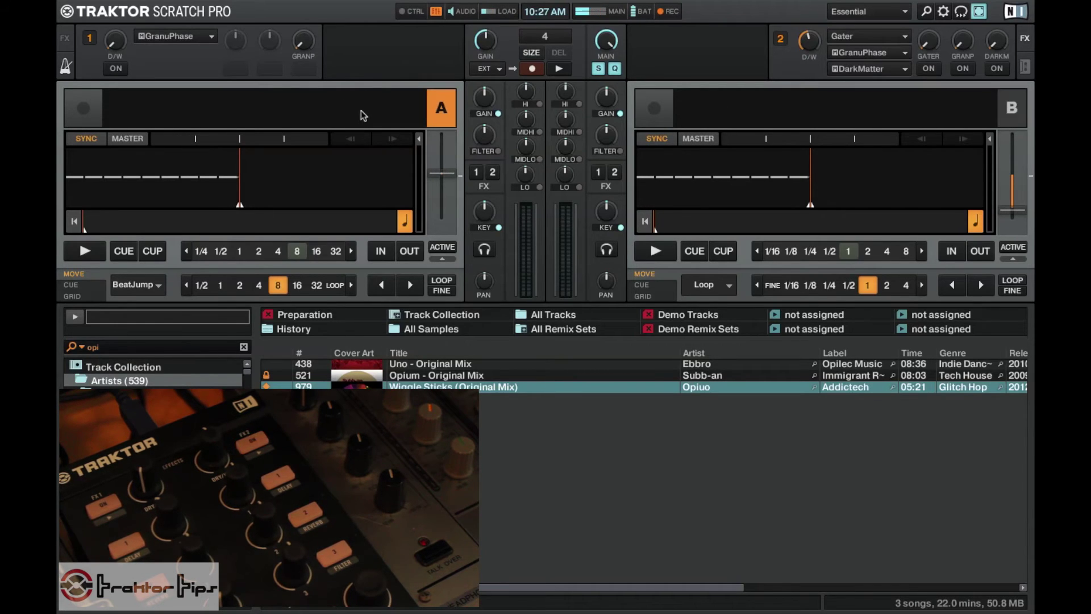
left_click(723, 115)
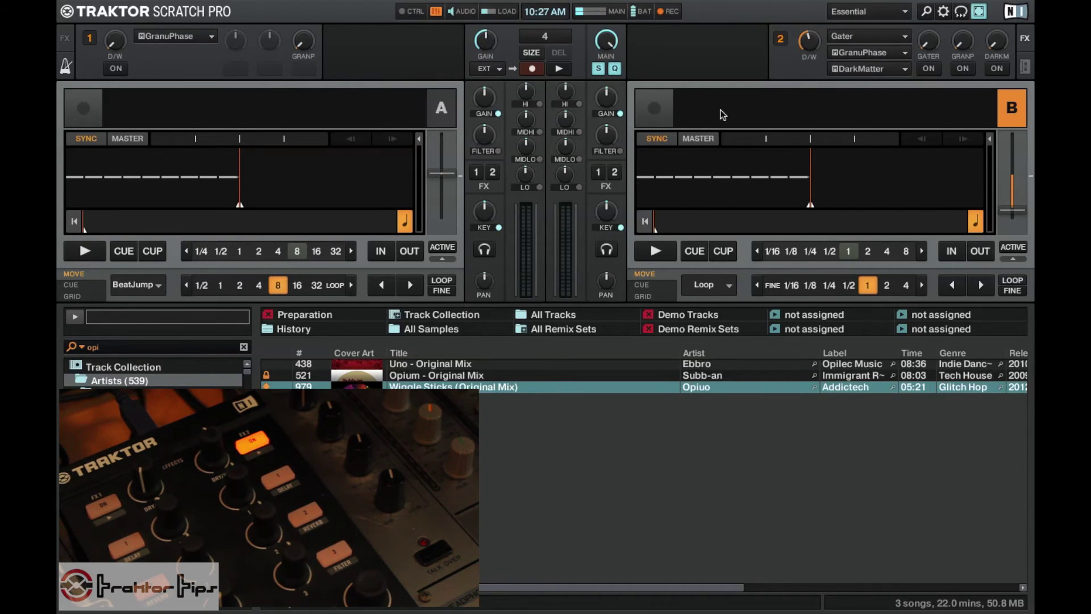
left_click(390, 110)
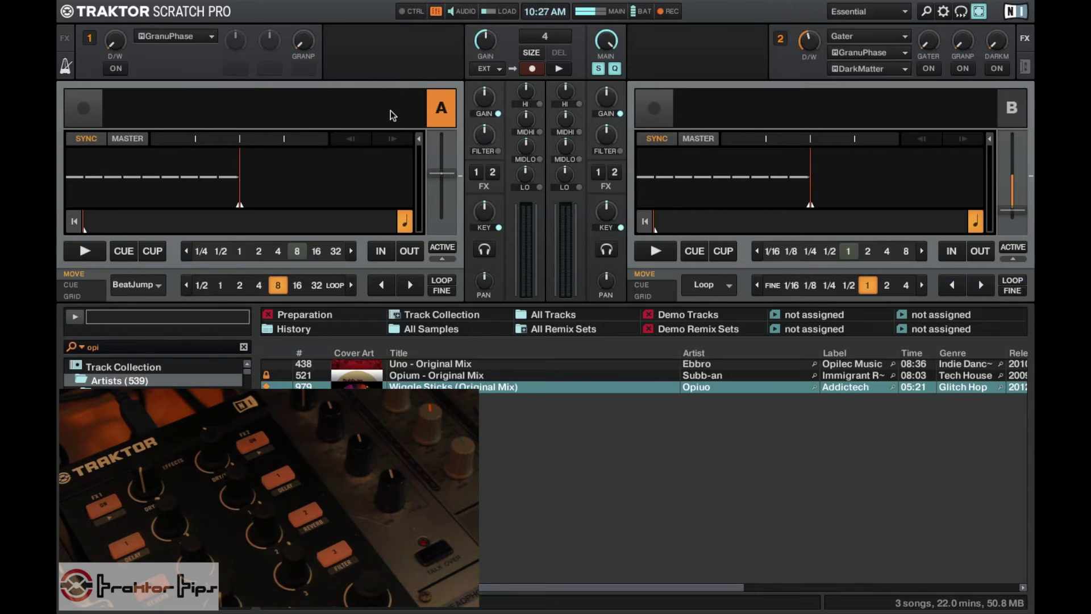
Inspect deck A's deck type options without changing them and keep alternating deck focus.
left_click(439, 122)
left_click(446, 154)
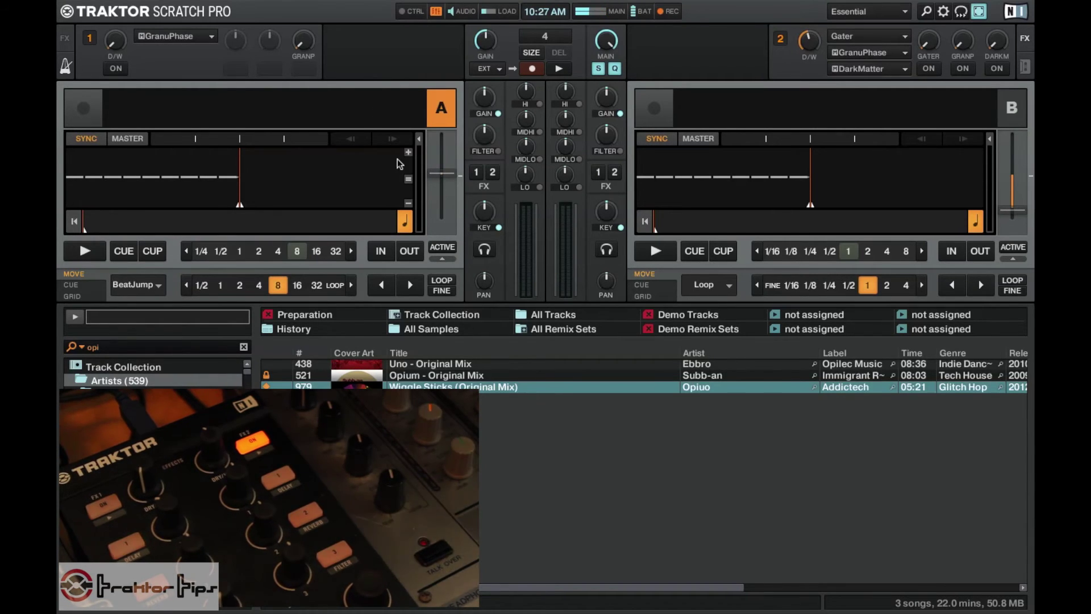
left_click(728, 121)
left_click(372, 112)
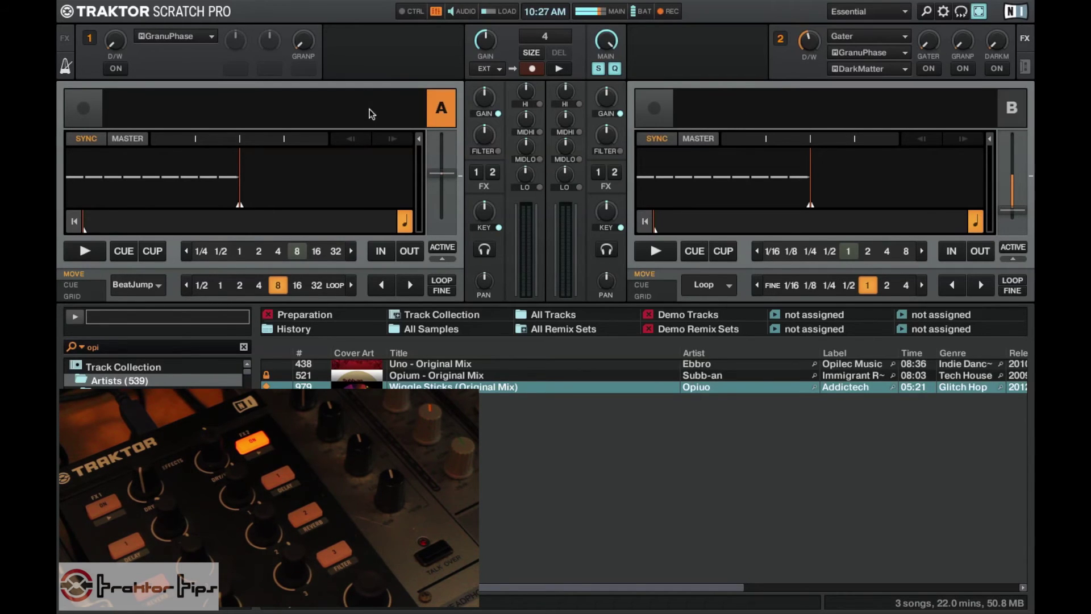
left_click(738, 100)
left_click(268, 114)
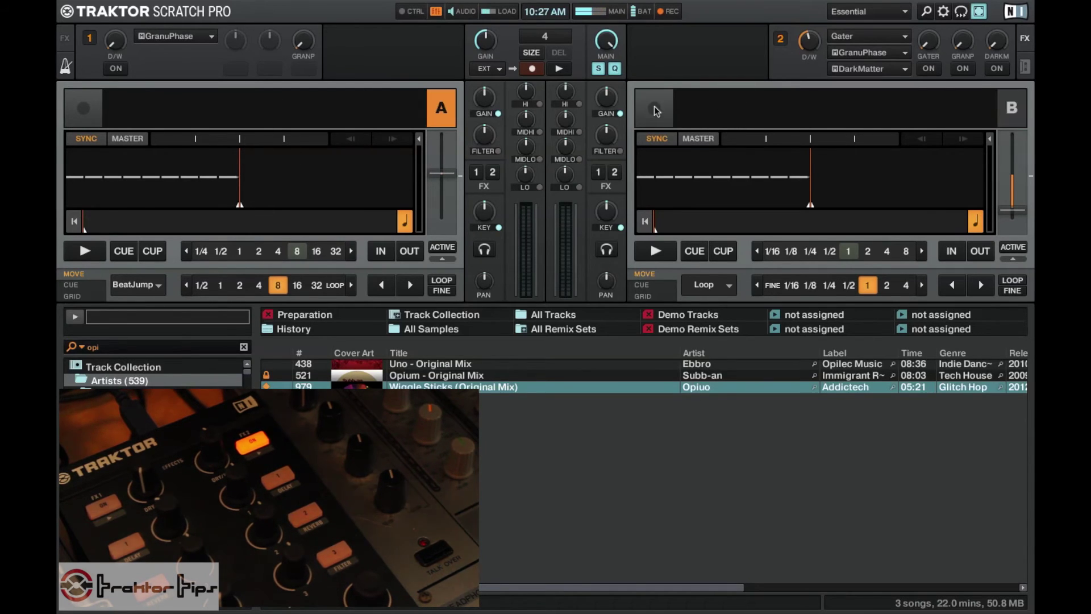
Focus deck B and select Flux Mode again from its deck menu.
left_click(742, 104)
mouse_move(954, 169)
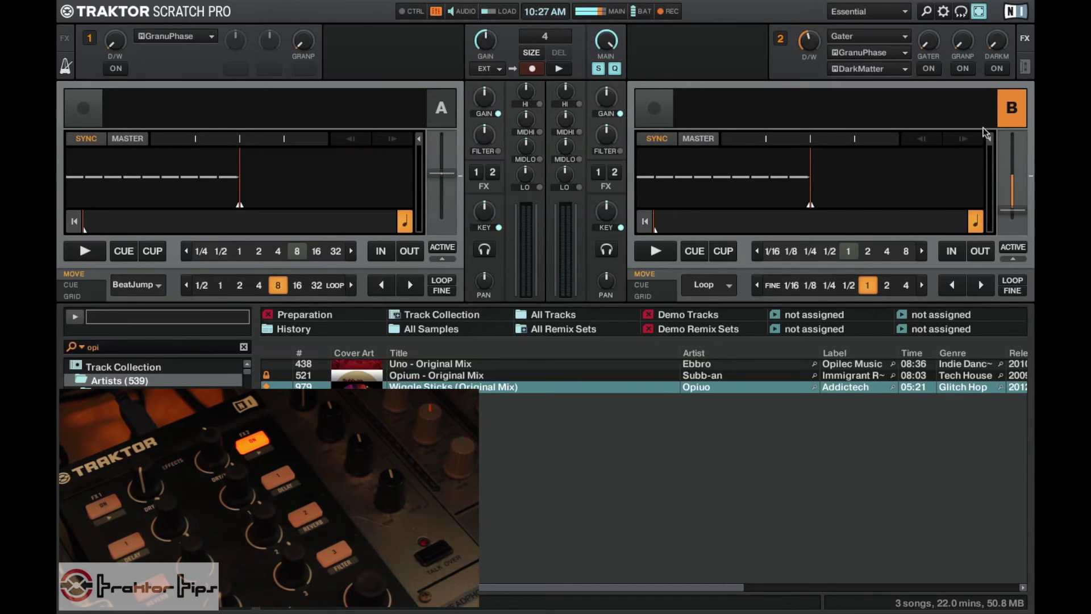
left_click(1018, 117)
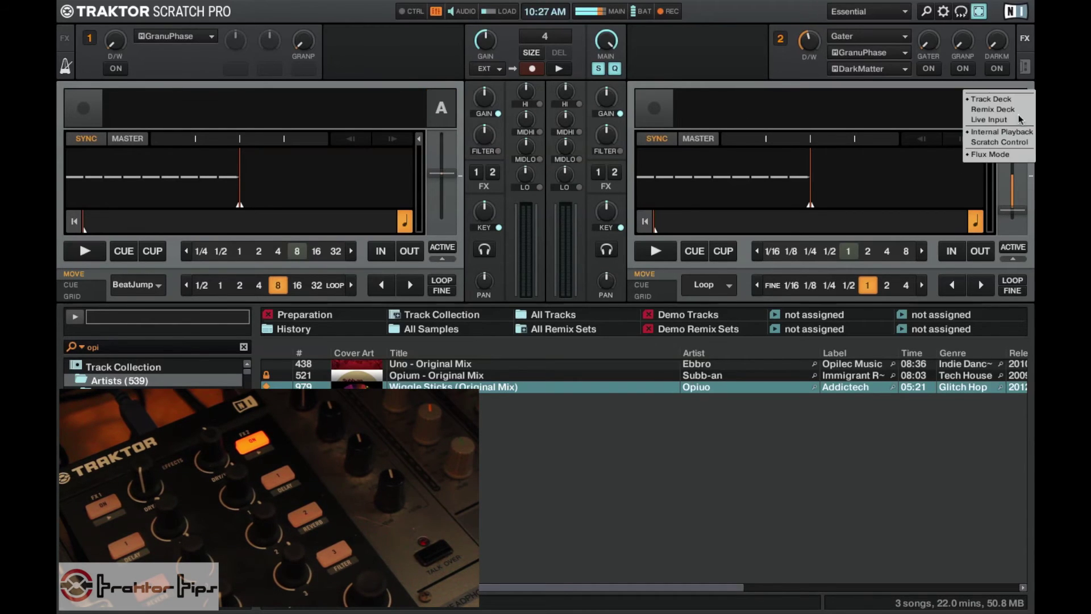
left_click(1001, 157)
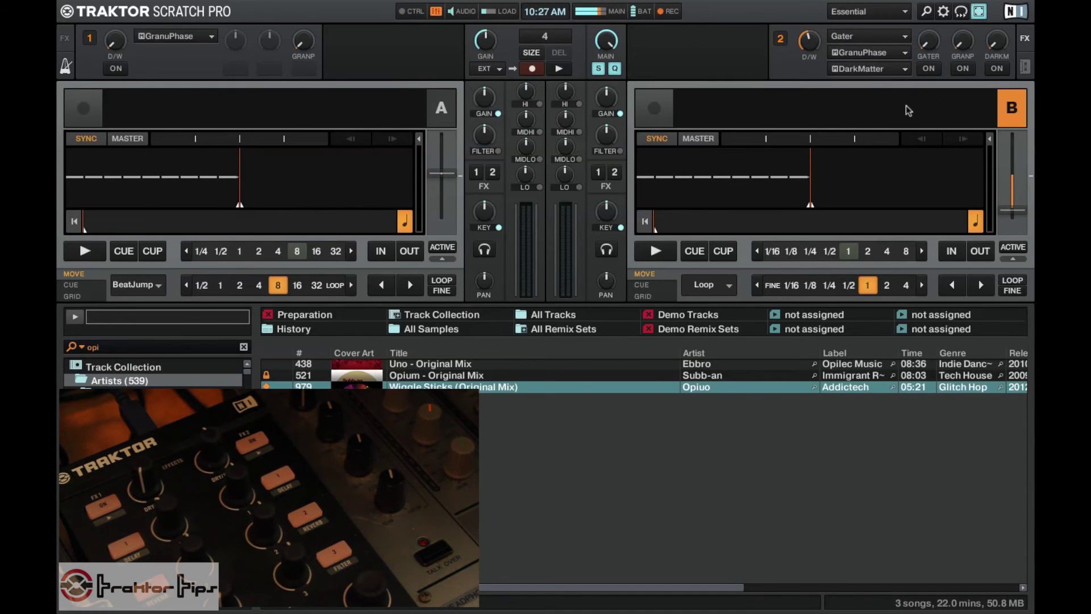
left_click(942, 11)
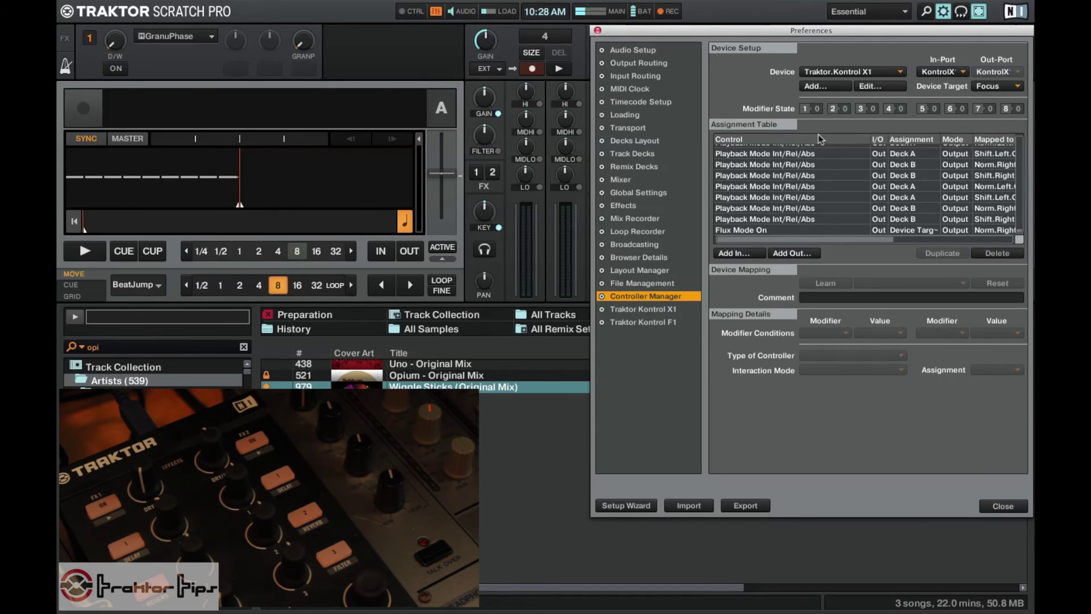
Add a Flux Mode On input to the Traktor 2 default keyboard mapping, learned as Shift+Numpad-Enter.
left_click(825, 74)
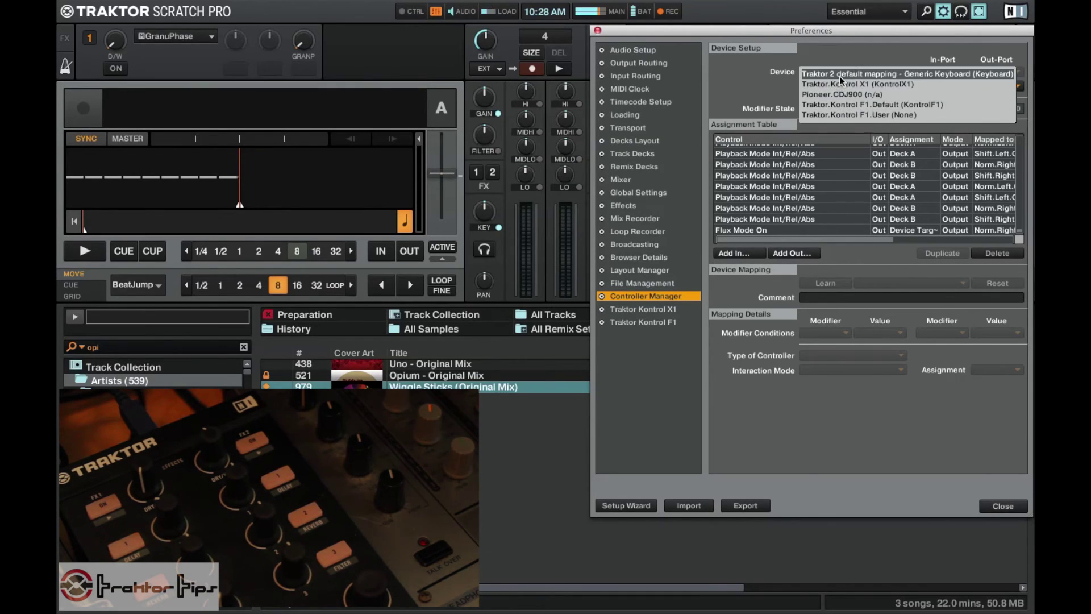
left_click(840, 75)
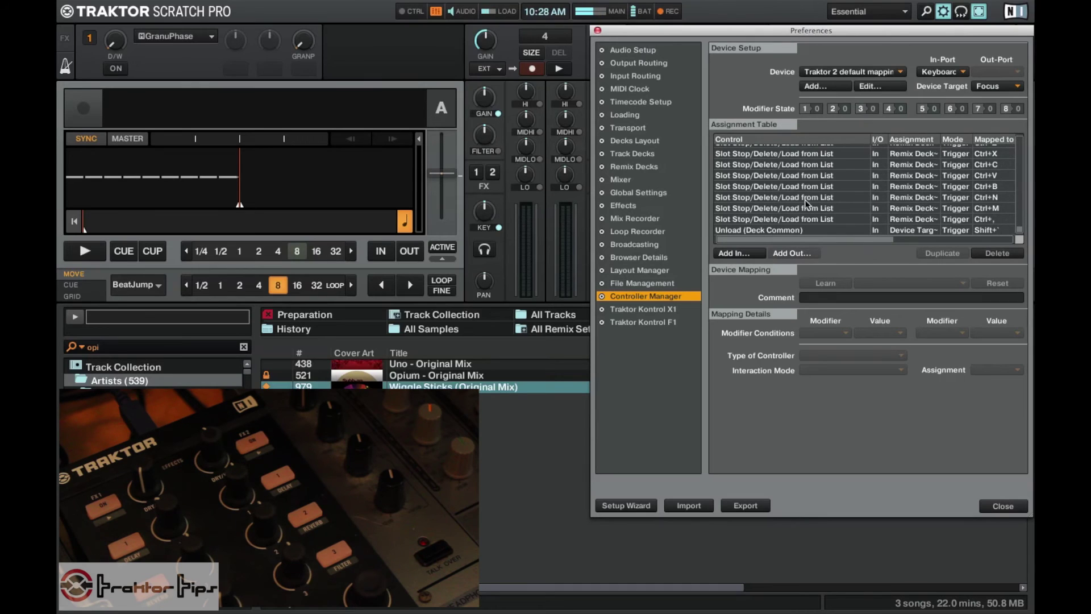
left_click(739, 256)
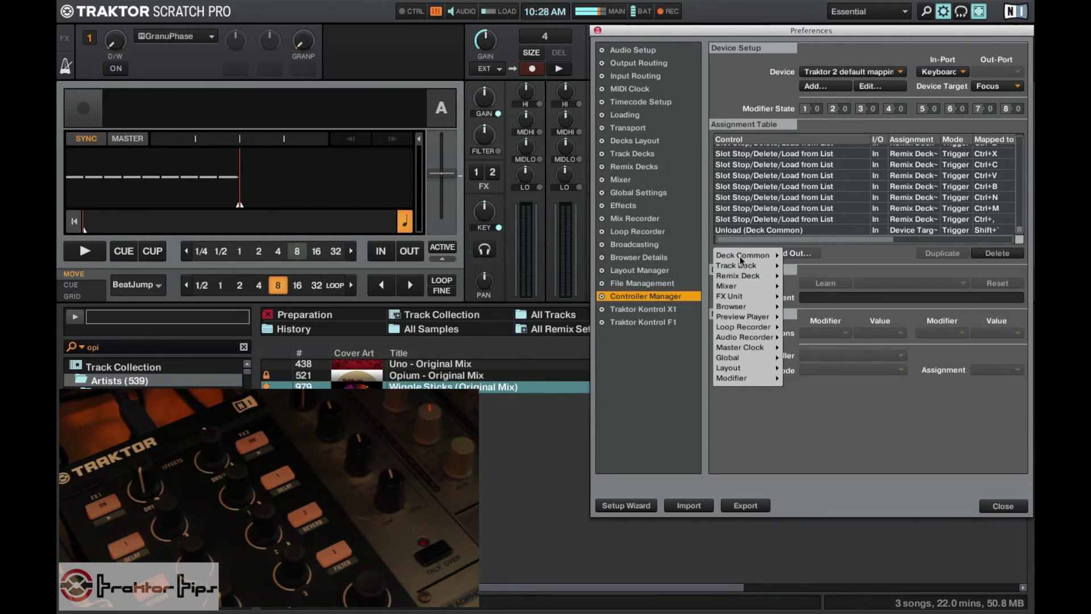
mouse_move(739, 256)
mouse_move(803, 257)
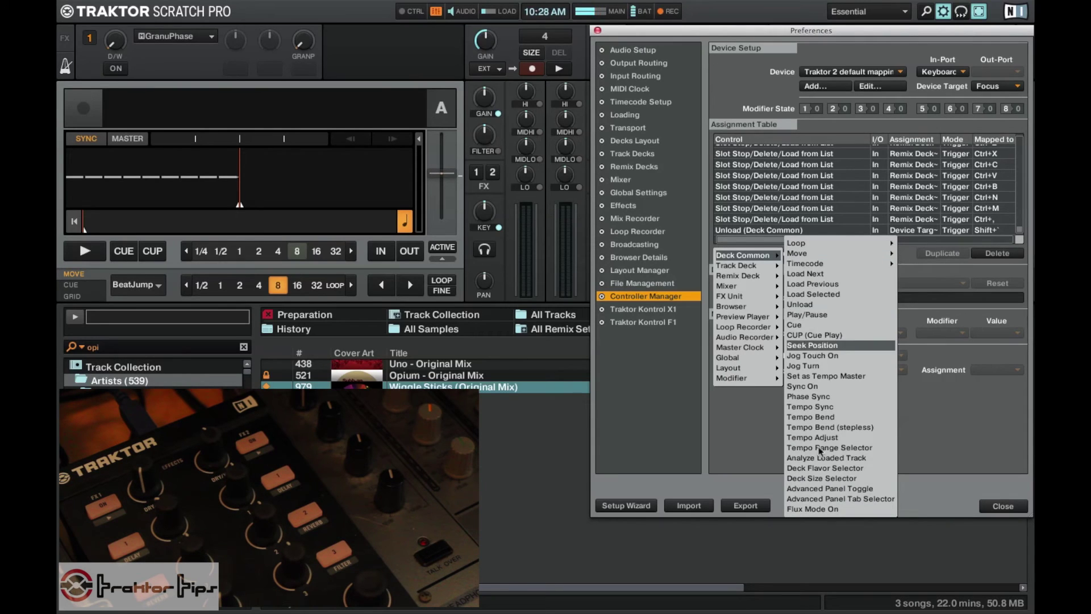
left_click(824, 510)
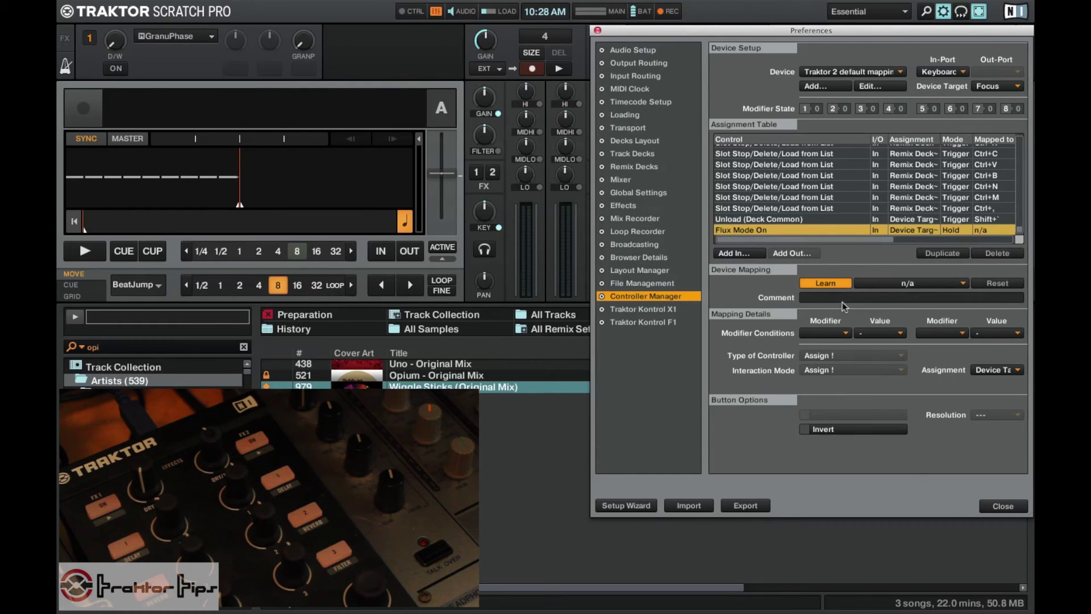
key("shift+KP_Enter")
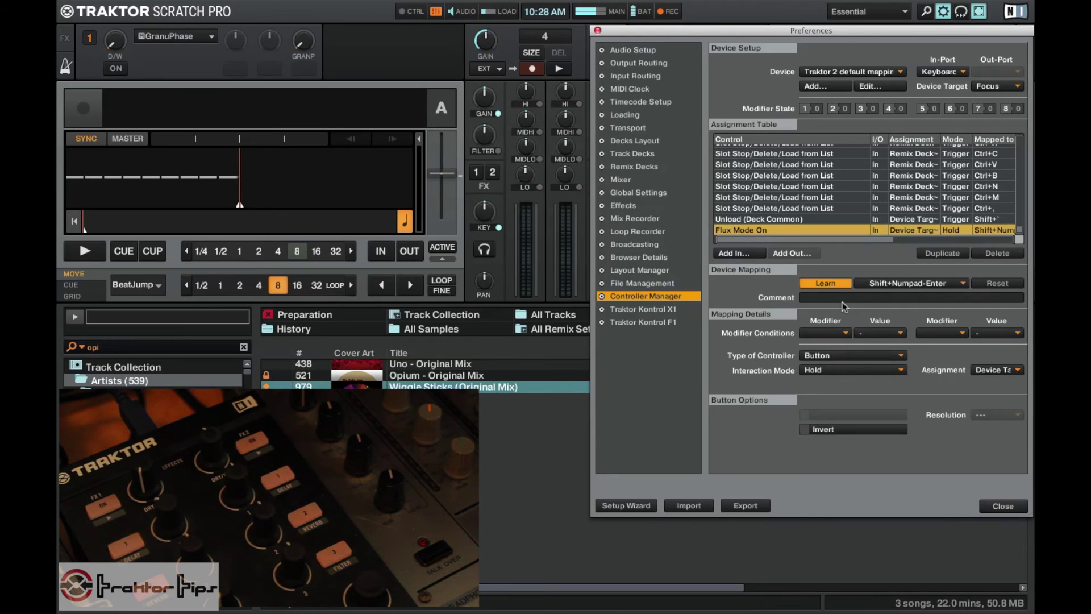
left_click(842, 285)
Change the Flux Mode On keyboard assignment's Interaction Mode from Hold to Toggle.
left_click(1001, 506)
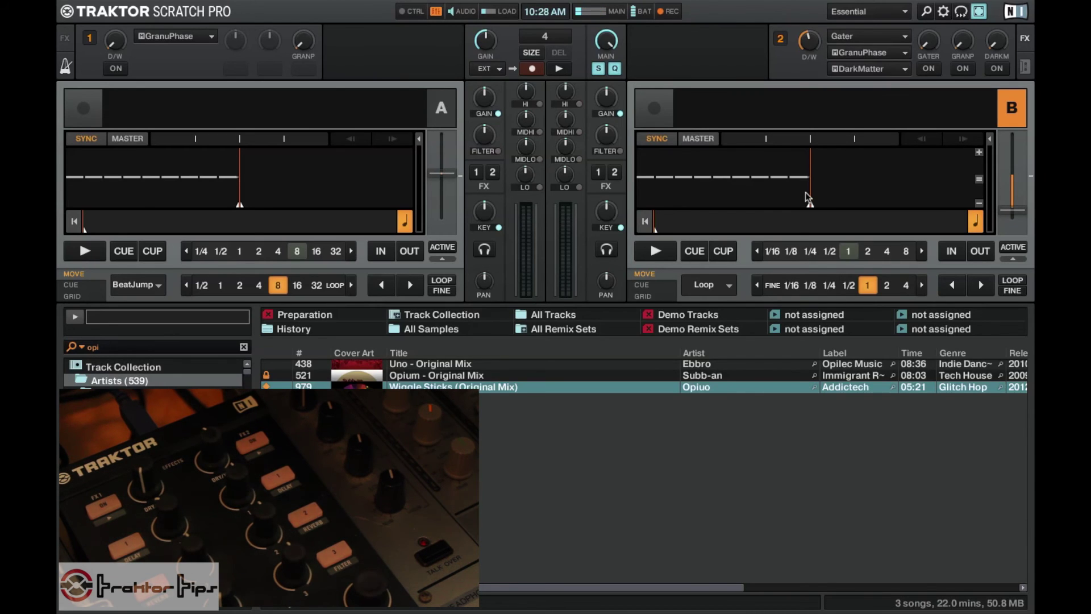
key("ctrl+comma")
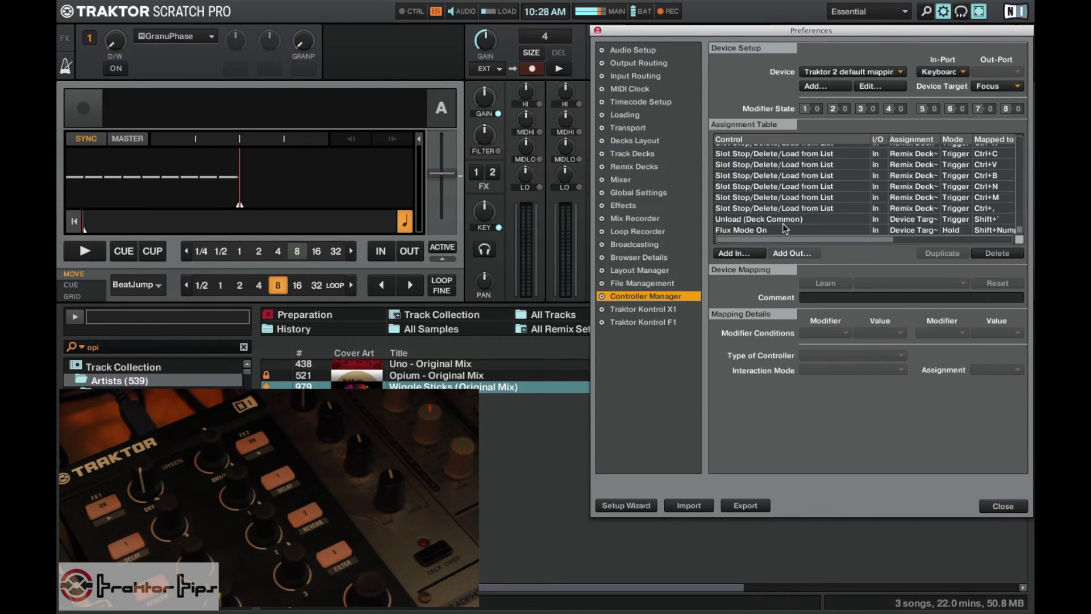
left_click(784, 229)
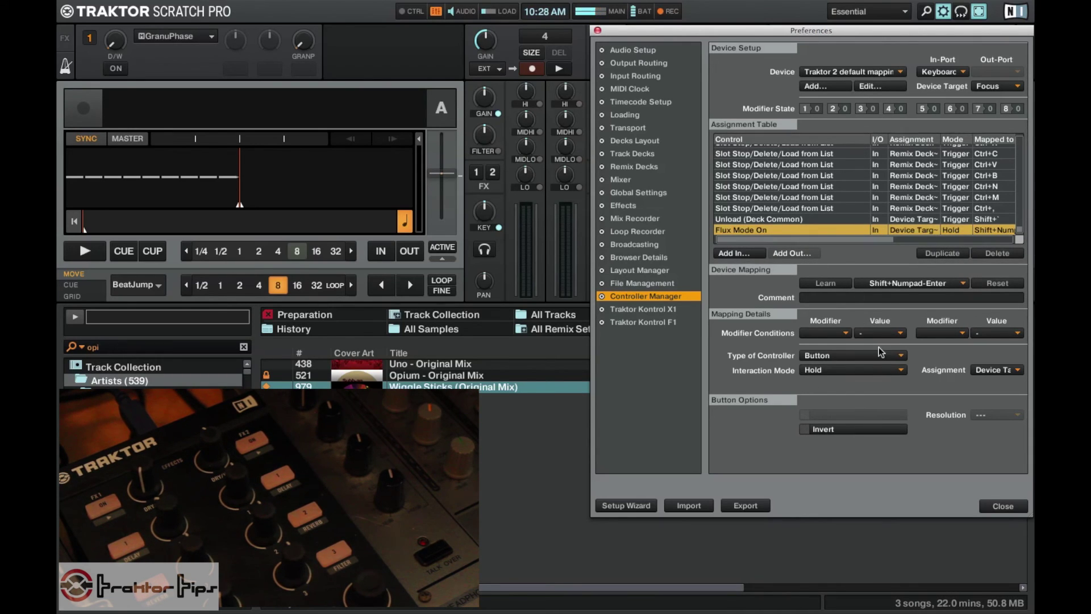
left_click(885, 370)
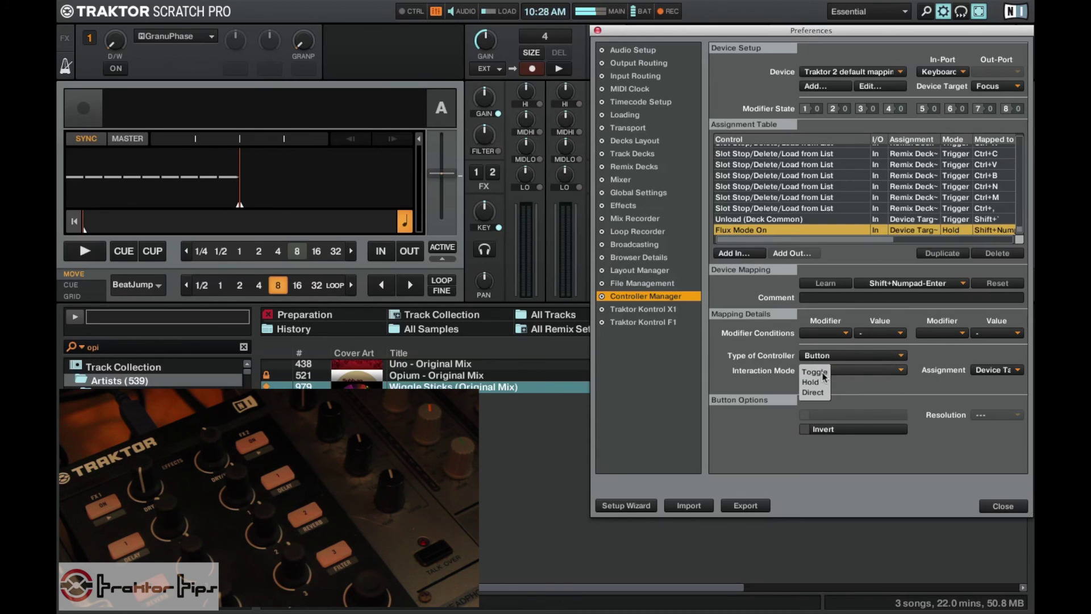
left_click(818, 373)
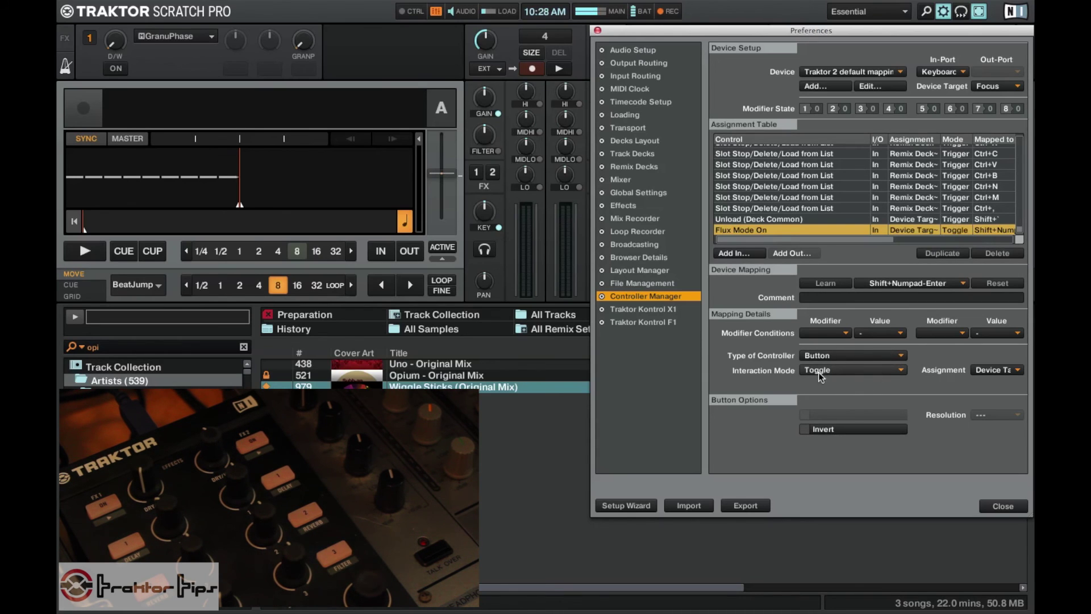
left_click(998, 505)
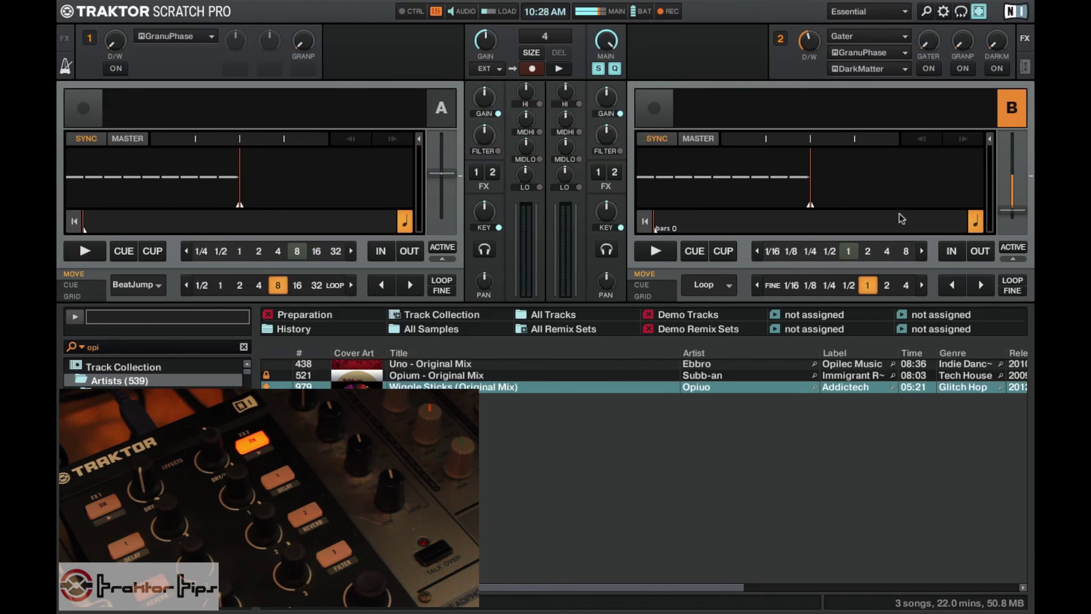
left_click(393, 109)
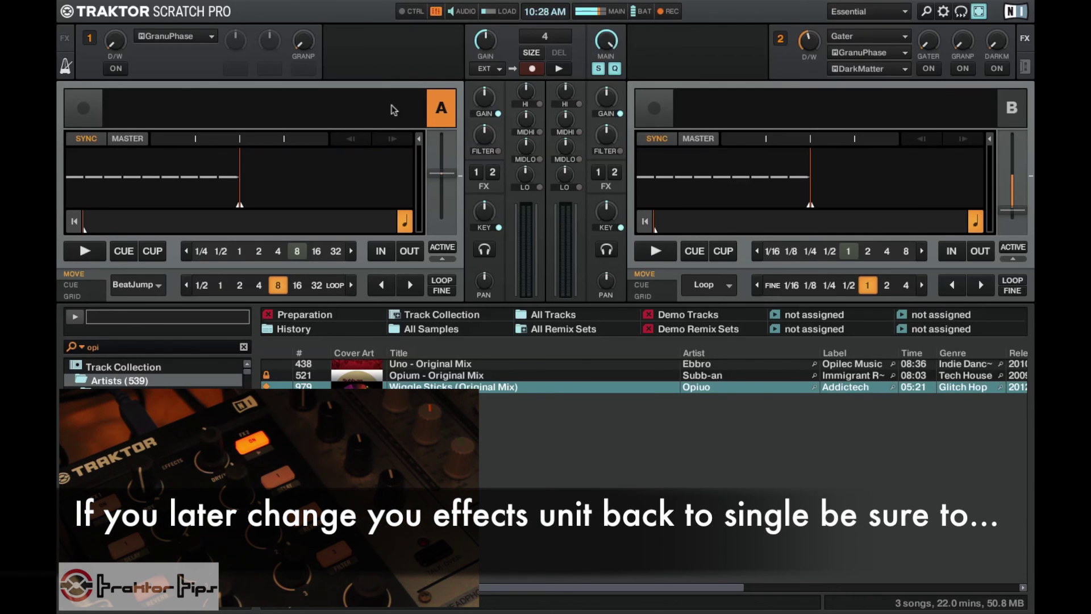
left_click(737, 128)
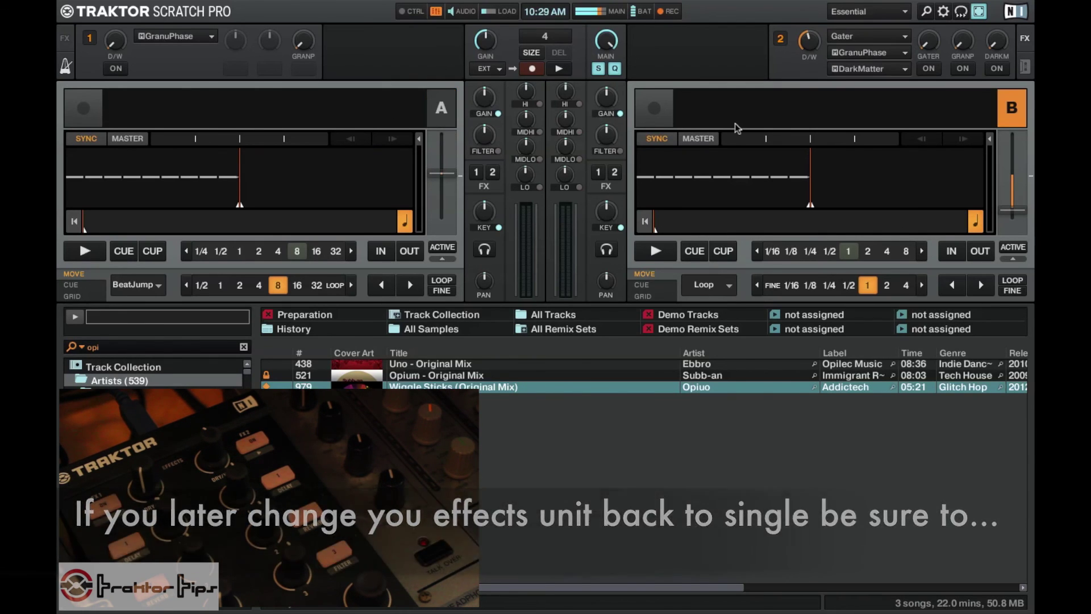